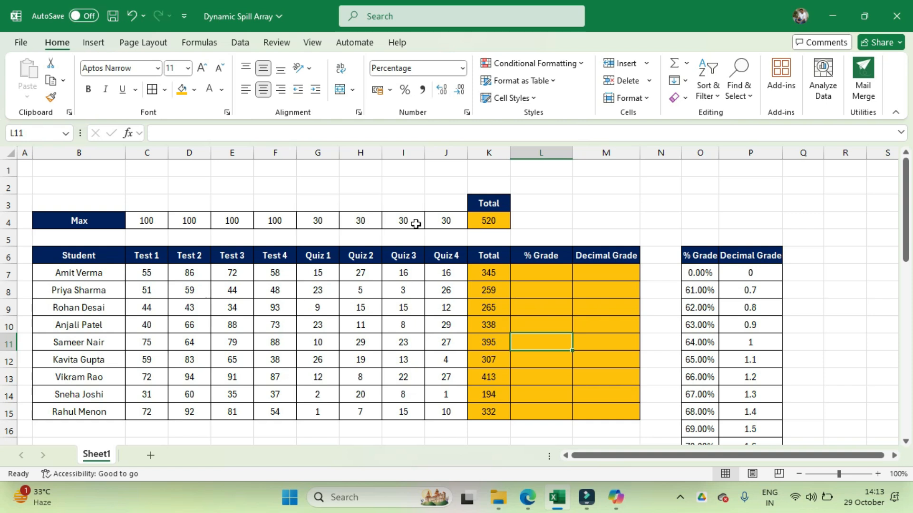
Inspect the SUM formulas behind the maximum total in K4 and the first student's total in K7
left_click(489, 220)
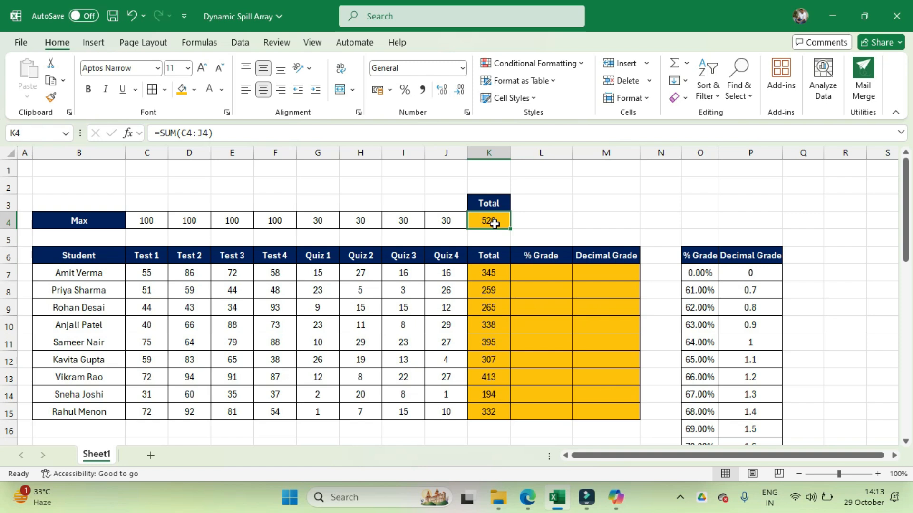
double_click(495, 224)
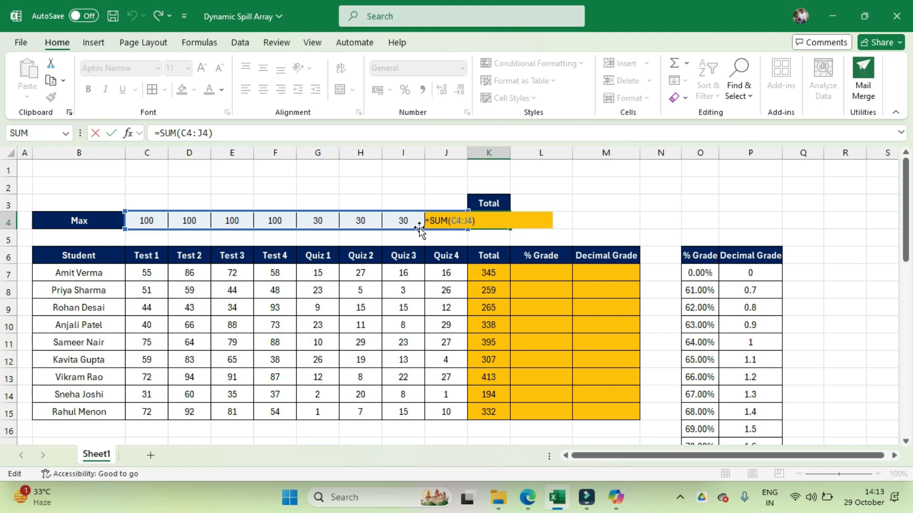
left_click(495, 278)
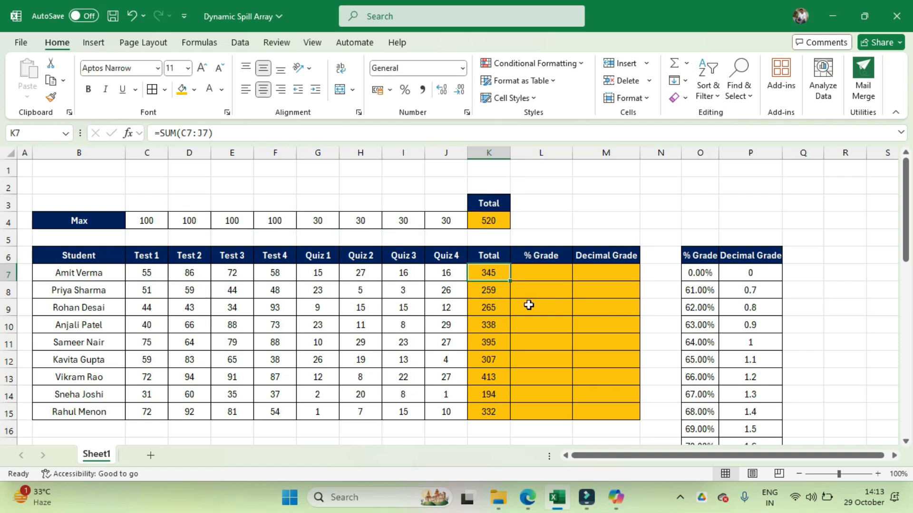
key("F2")
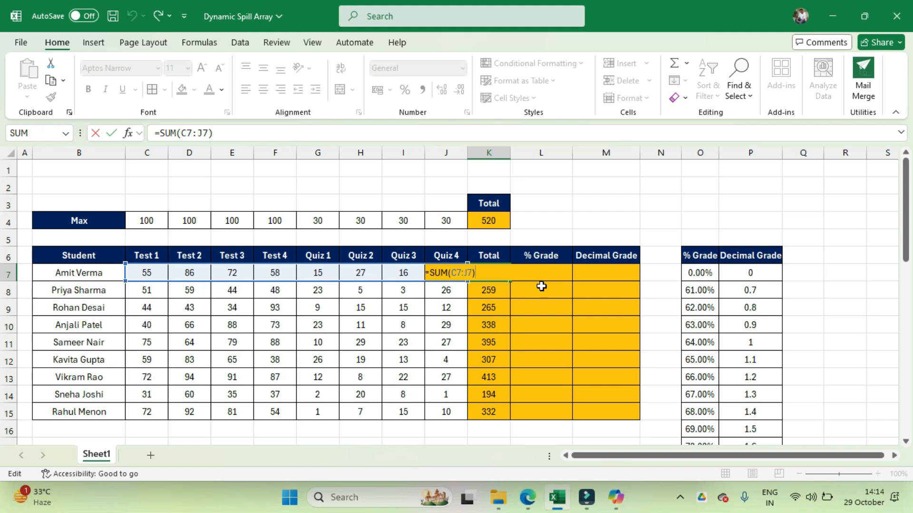
key("ctrl+Return")
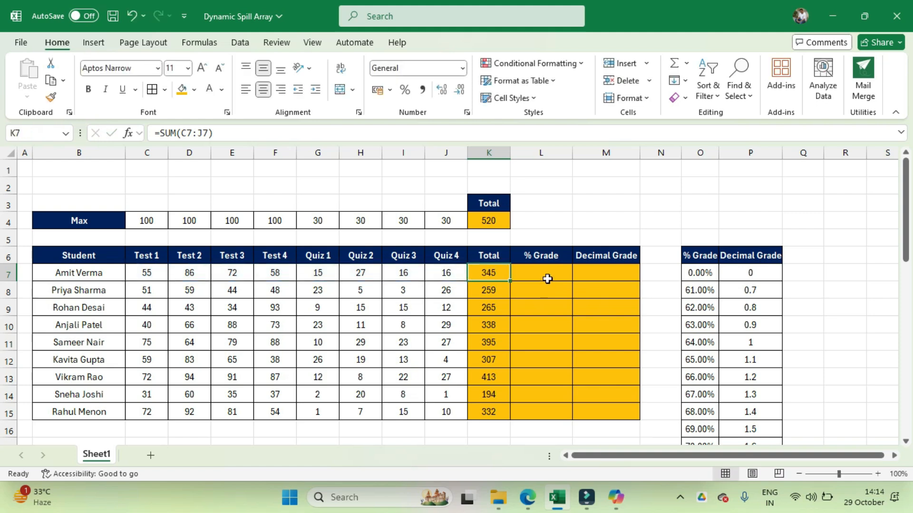
Calculate the first % Grade in L7 with =K7/K4 and fill the formula down to L15
left_click(547, 277)
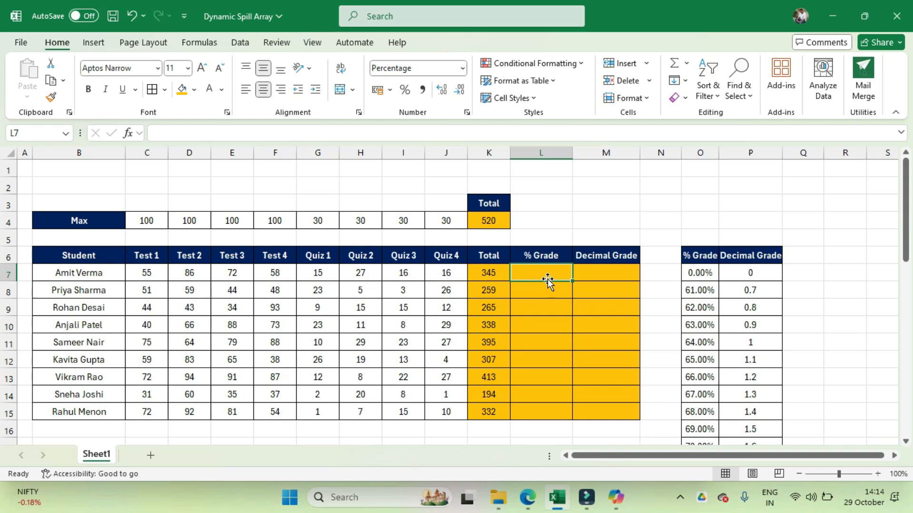
type("=")
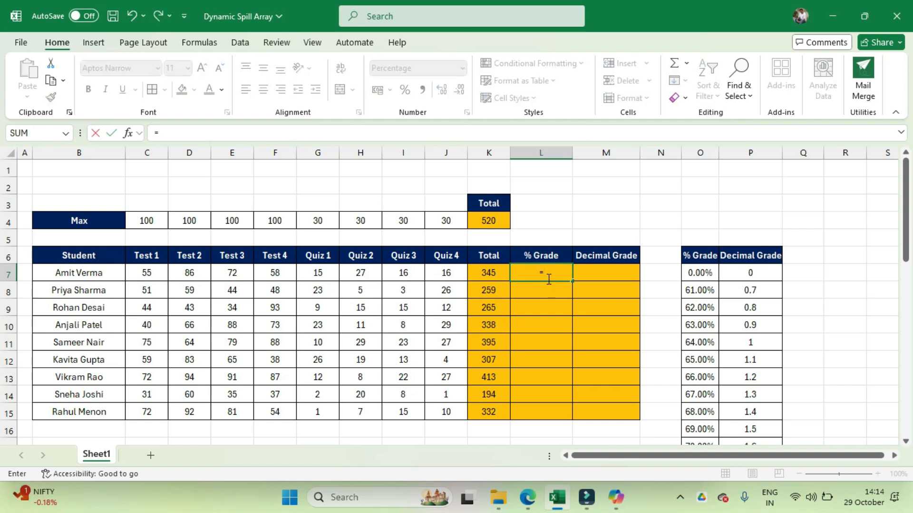
left_click(487, 276)
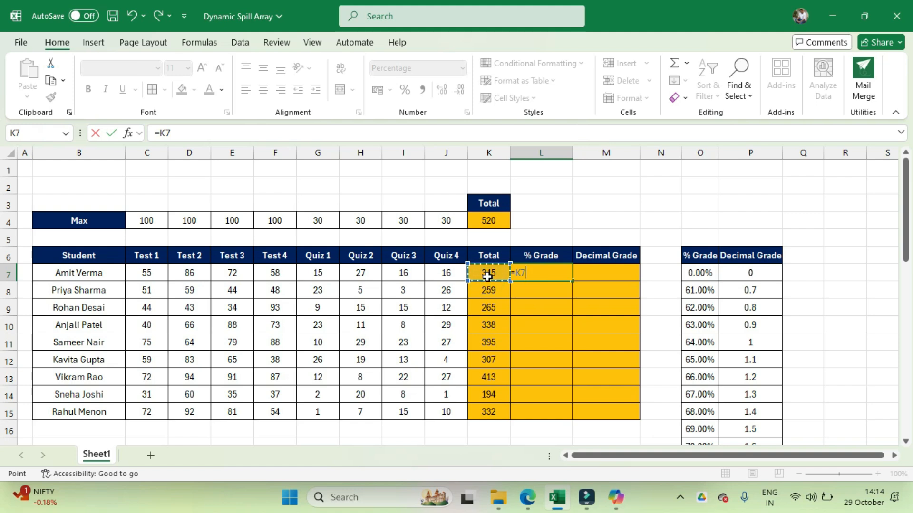
type("/")
left_click(498, 223)
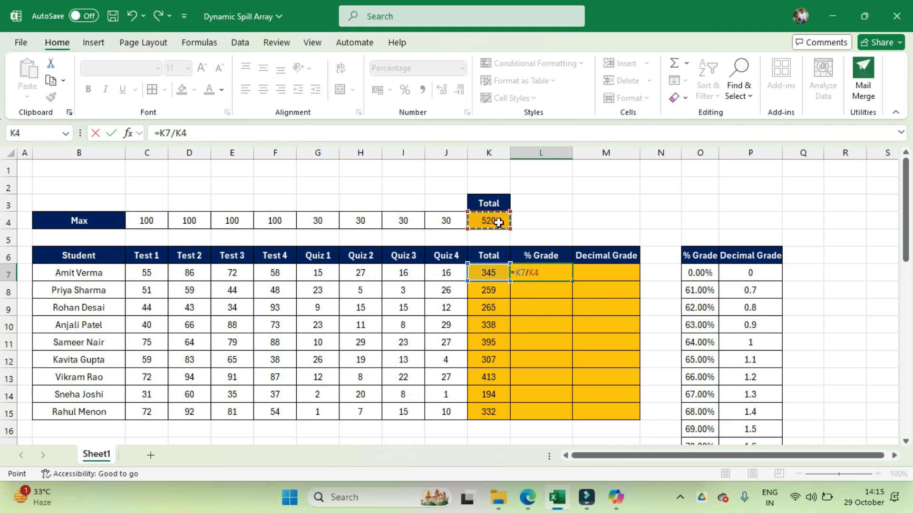
key("ctrl+Return")
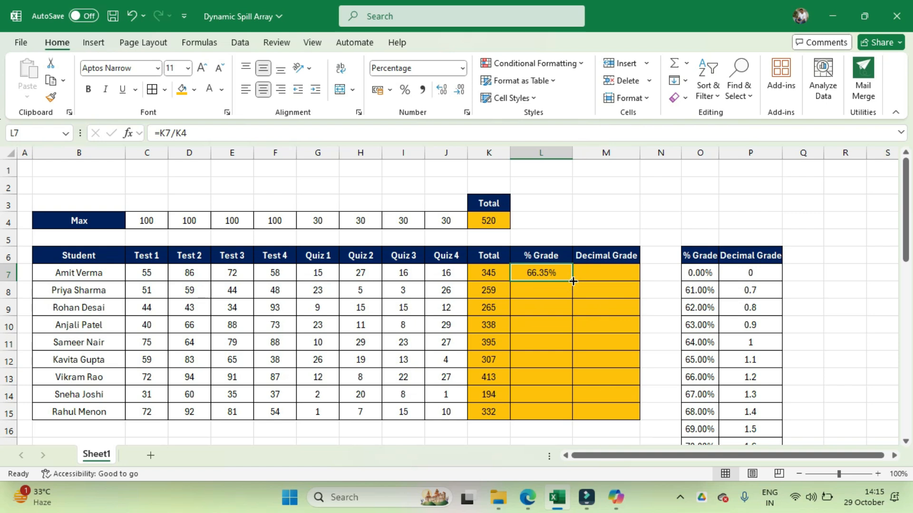
left_click_drag(573, 281, 564, 413)
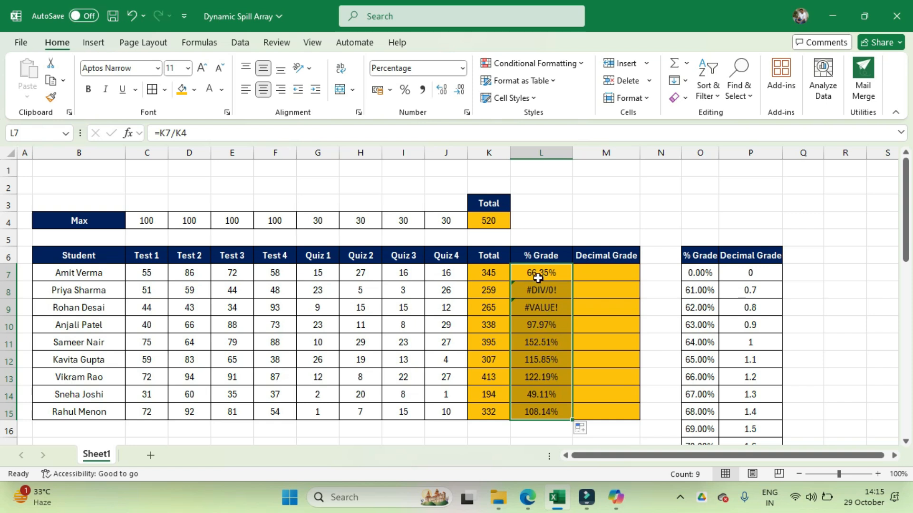
Examine which cells the copied % Grade formulas in L8 and L9 refer to
left_click(527, 290)
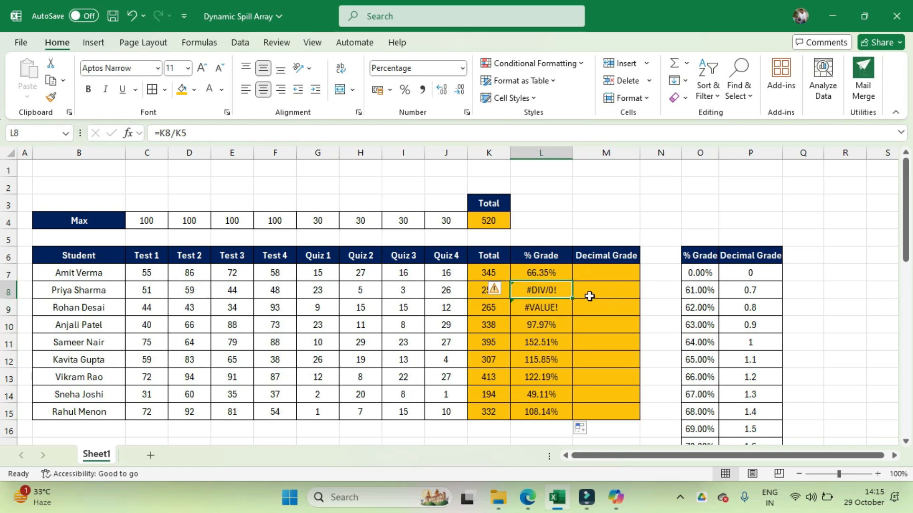
key("F2")
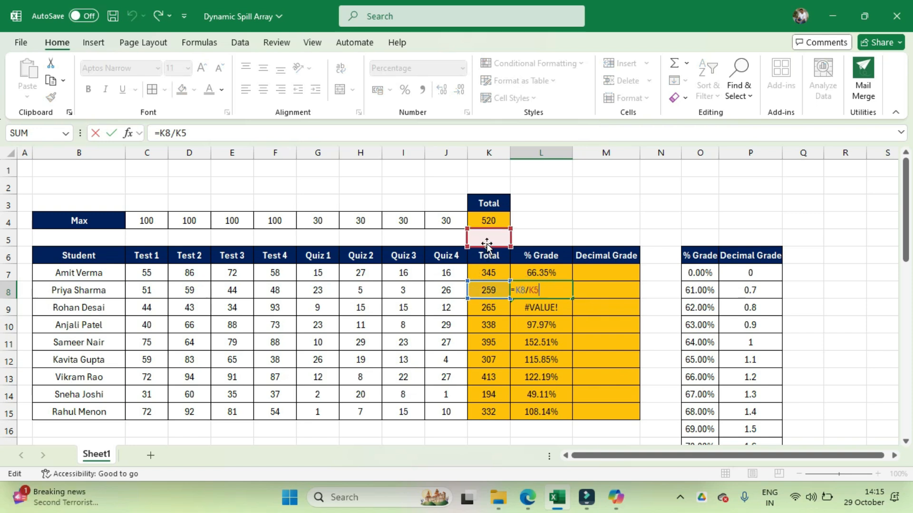
left_click(537, 308)
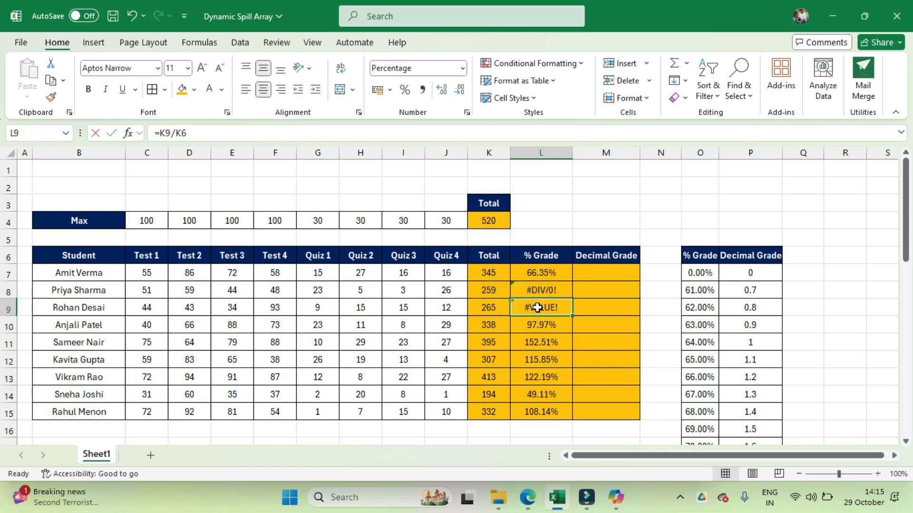
double_click(537, 308)
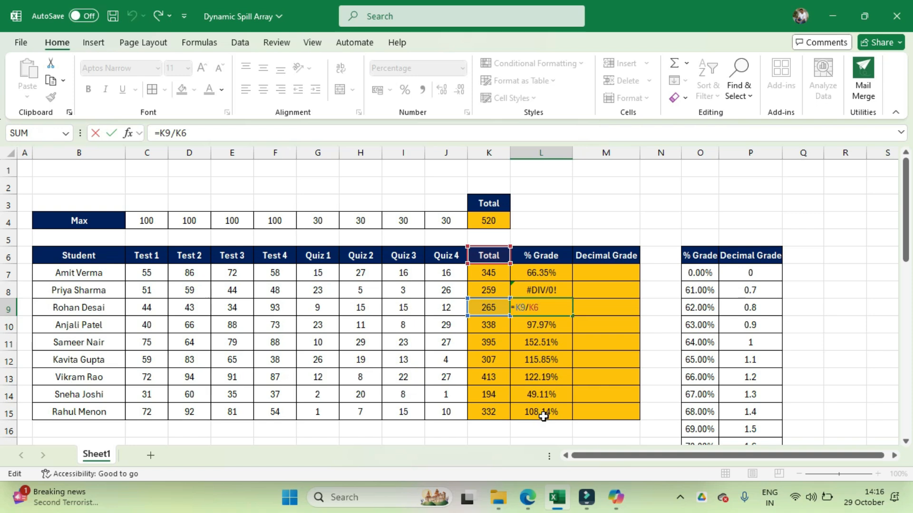
Make the K4 reference in L7 absolute, giving =K7/$K$4, and refill the formula down to L15
left_click(553, 274)
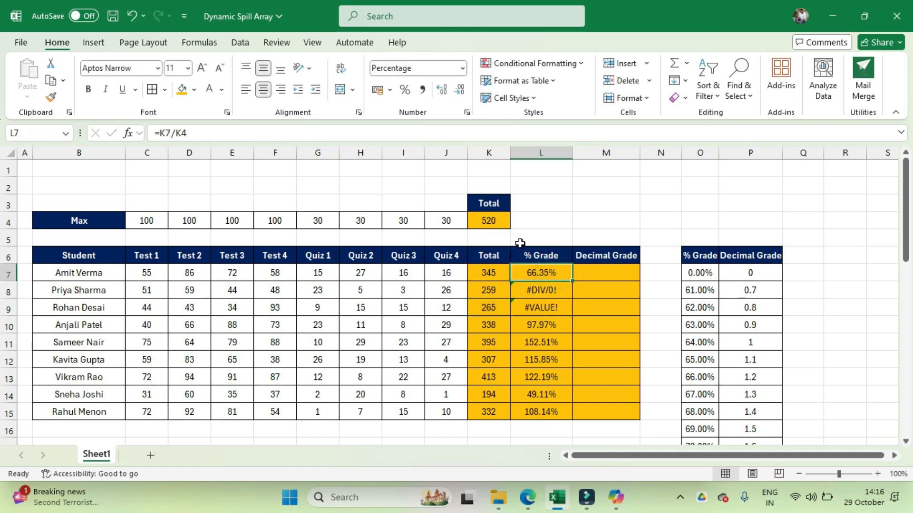
double_click(544, 275)
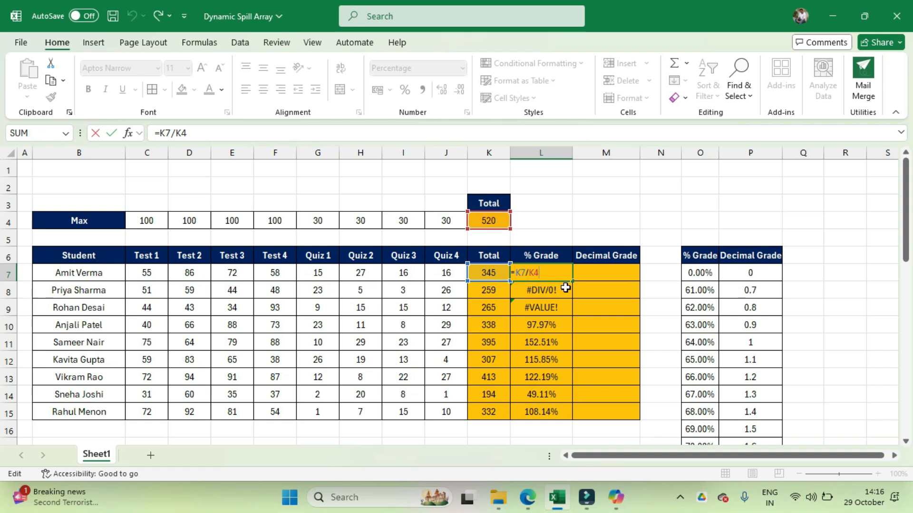
key("F4")
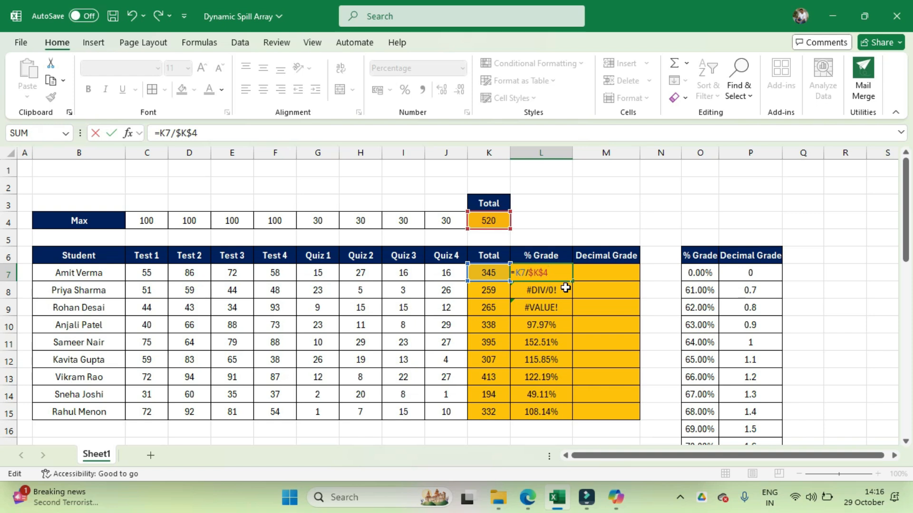
key("ctrl+Return")
left_click(564, 277)
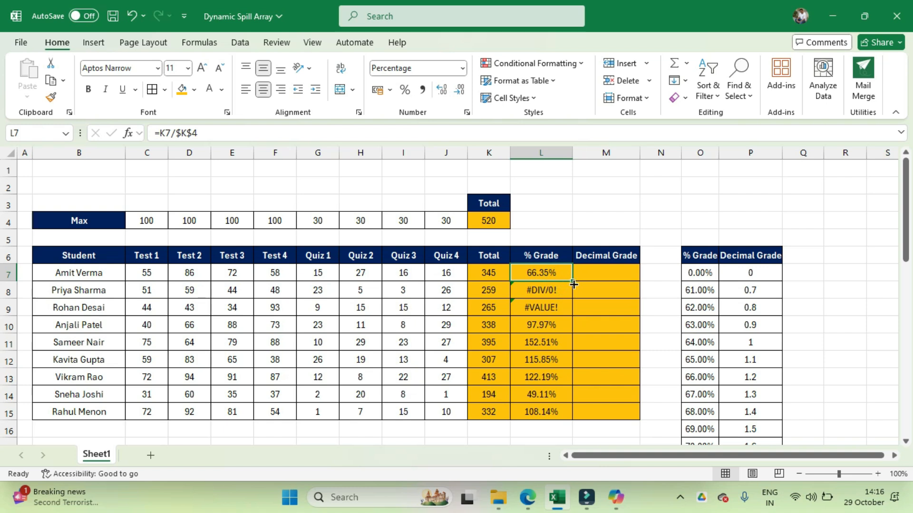
left_click_drag(572, 280, 561, 420)
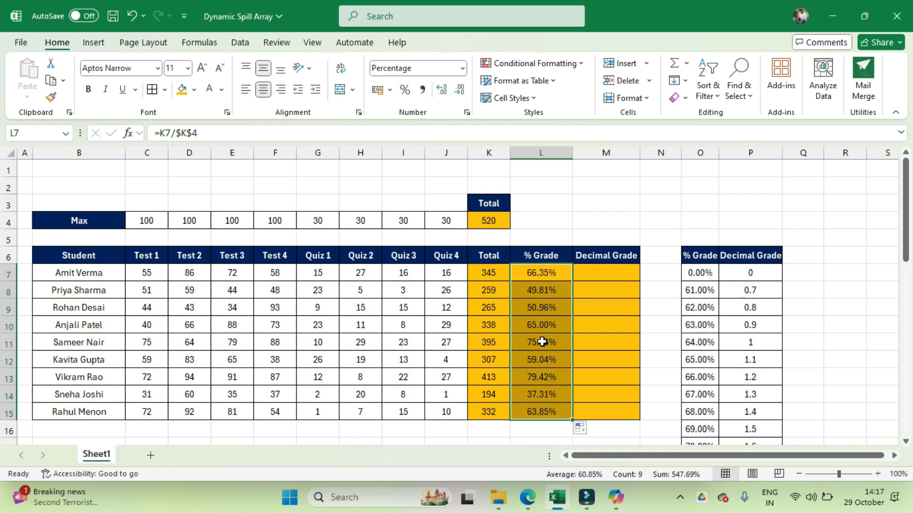
Clear the % Grade formulas in L7:L15 and enter the single array formula =K7:K15/K4 in L7
key("Delete")
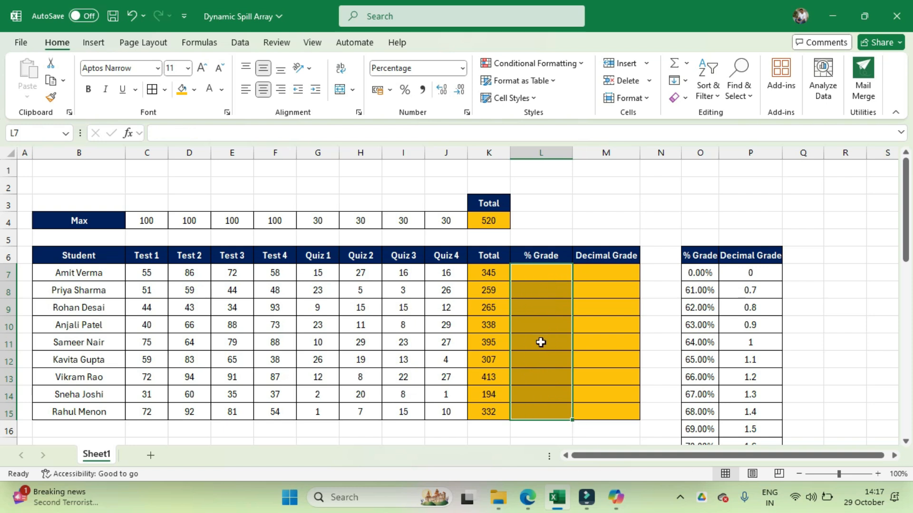
left_click(538, 273)
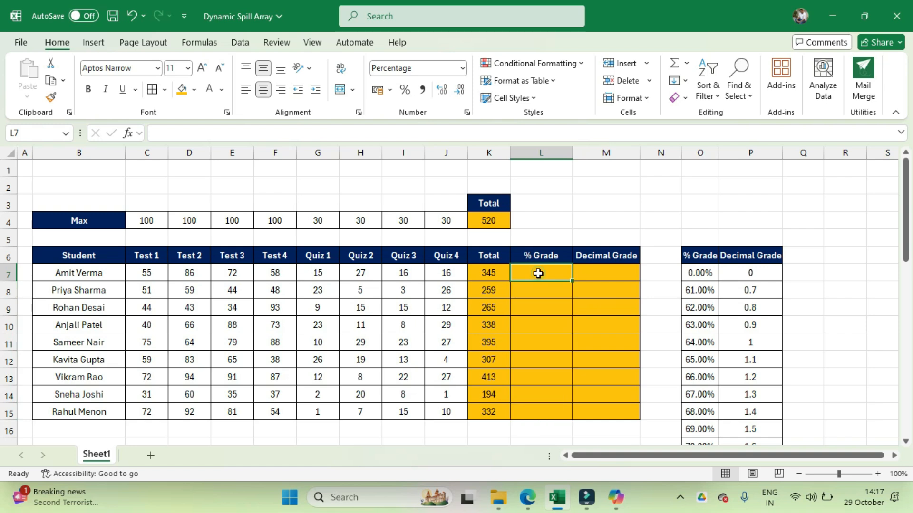
type("=")
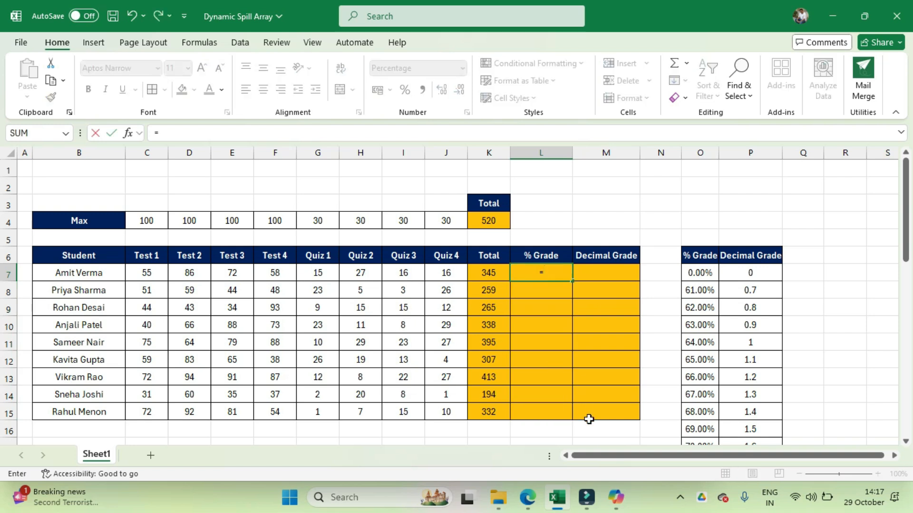
left_click(488, 274)
left_click_drag(487, 274, 489, 407)
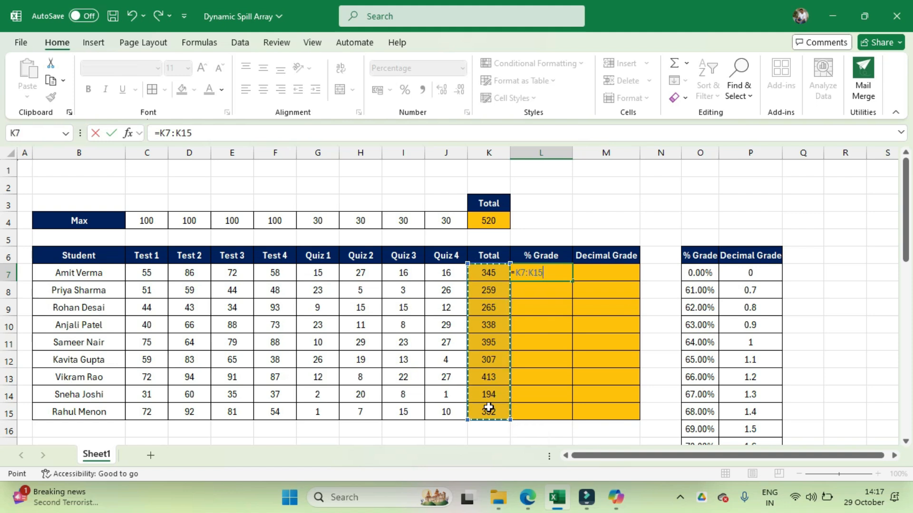
type("/")
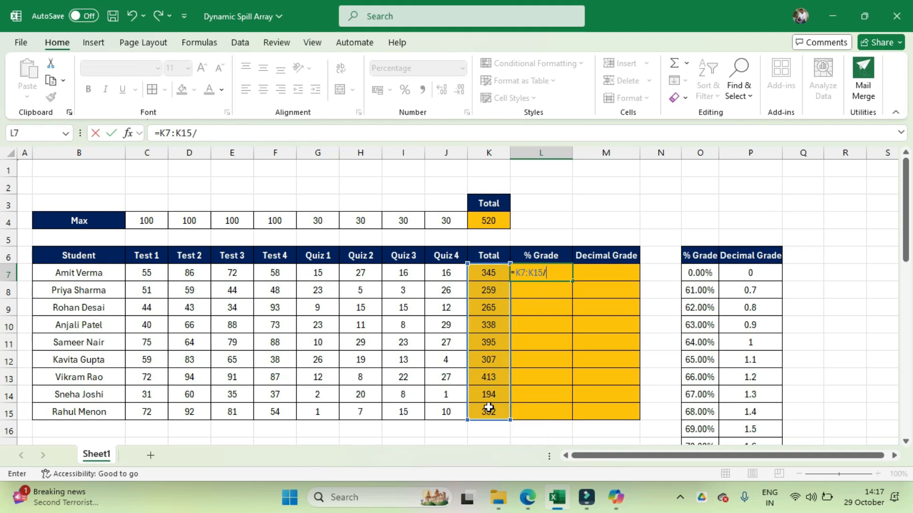
left_click(485, 220)
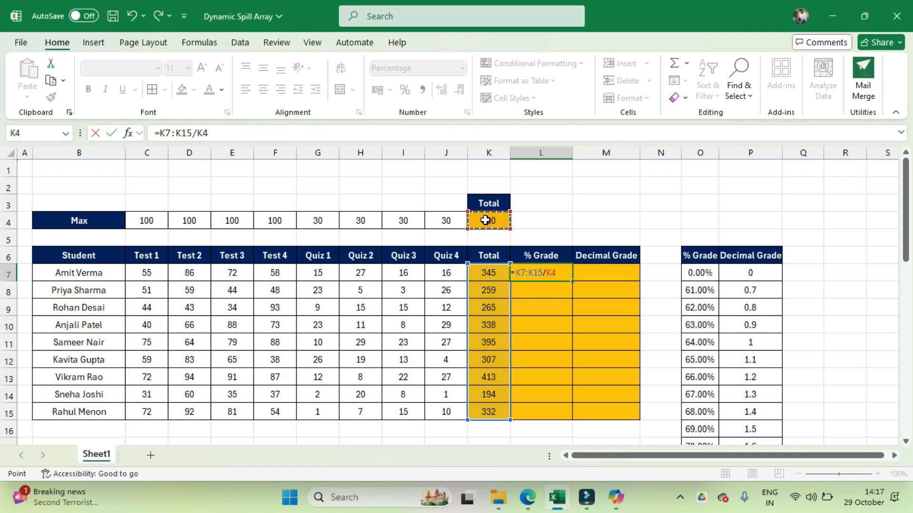
key("ctrl+Return")
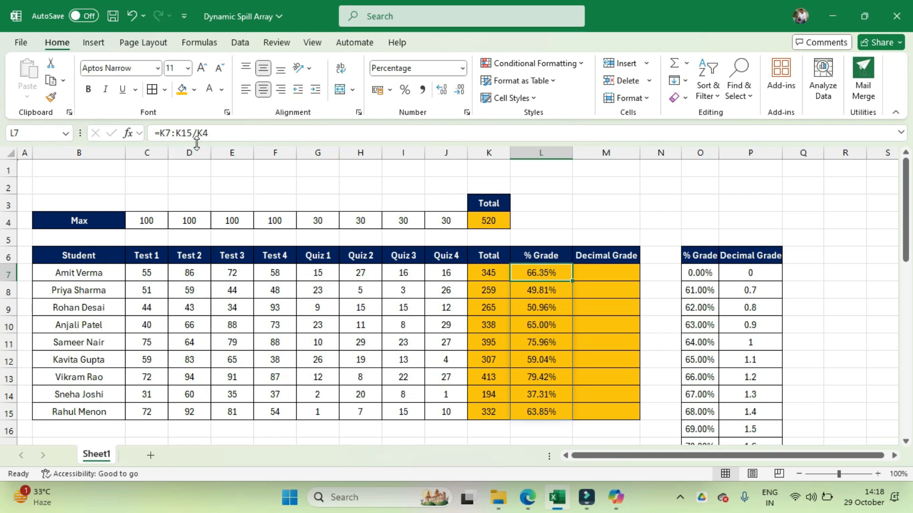
Check the formula shown for the spilled % Grade cells below L7, from L8 down to L14
left_click(538, 292)
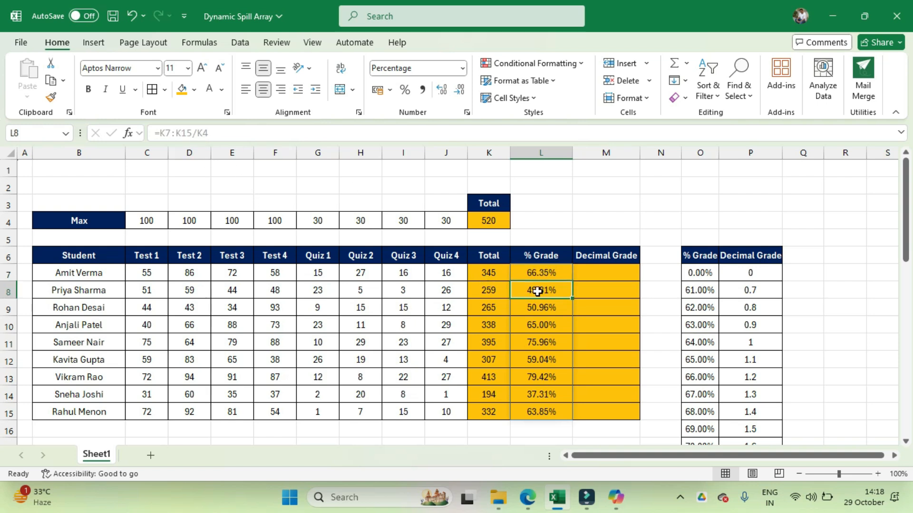
left_click(538, 310)
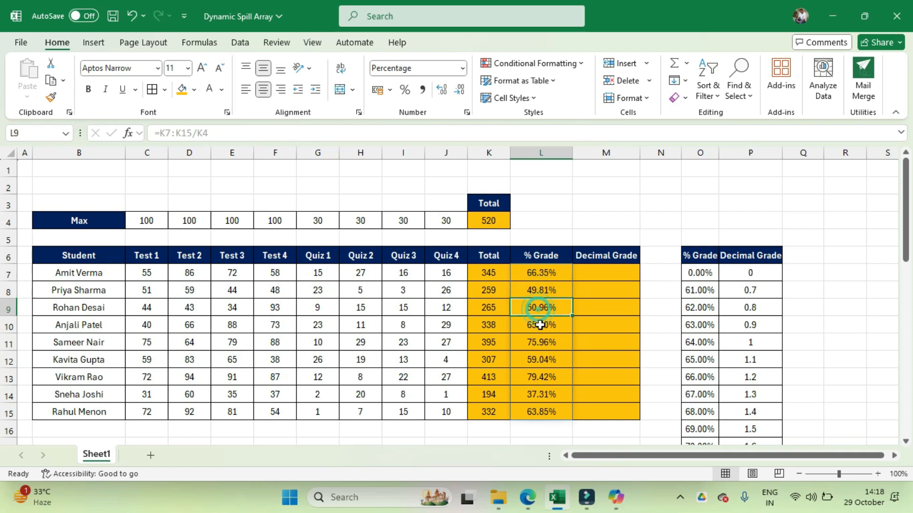
left_click(542, 342)
left_click(545, 376)
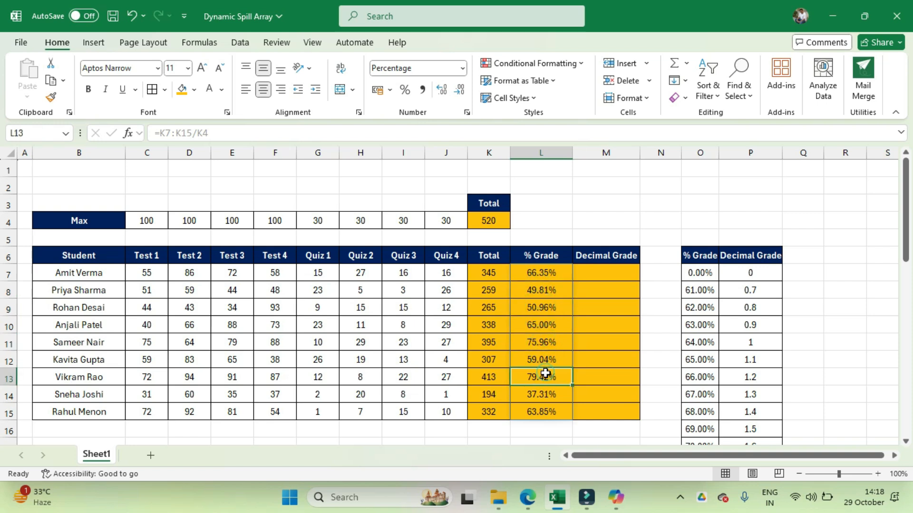
left_click(544, 394)
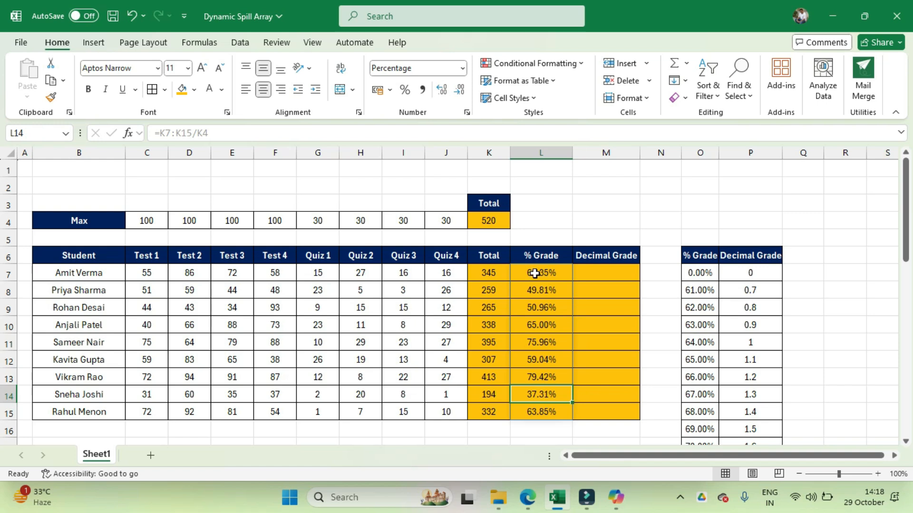
Enter the text Data in L10 inside the % Grade spill range, and delete it again
left_click(539, 329)
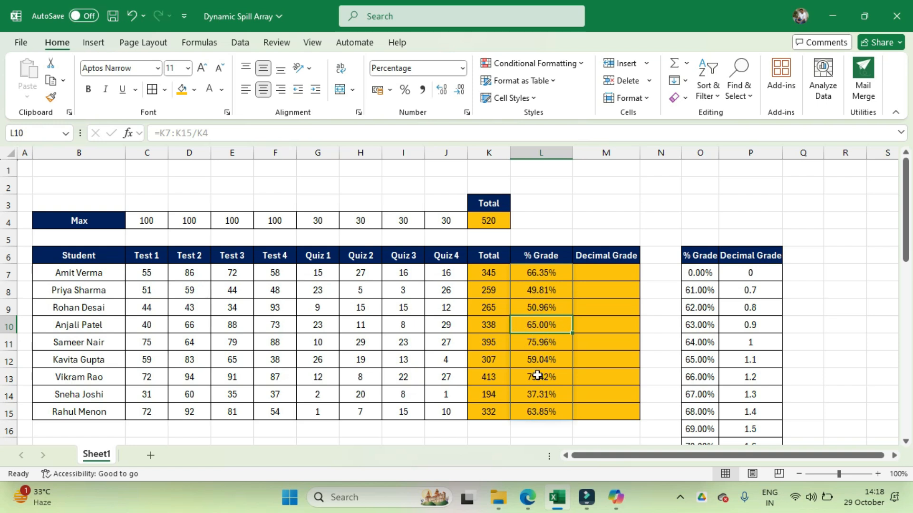
key("Delete")
type("Data")
key("Return")
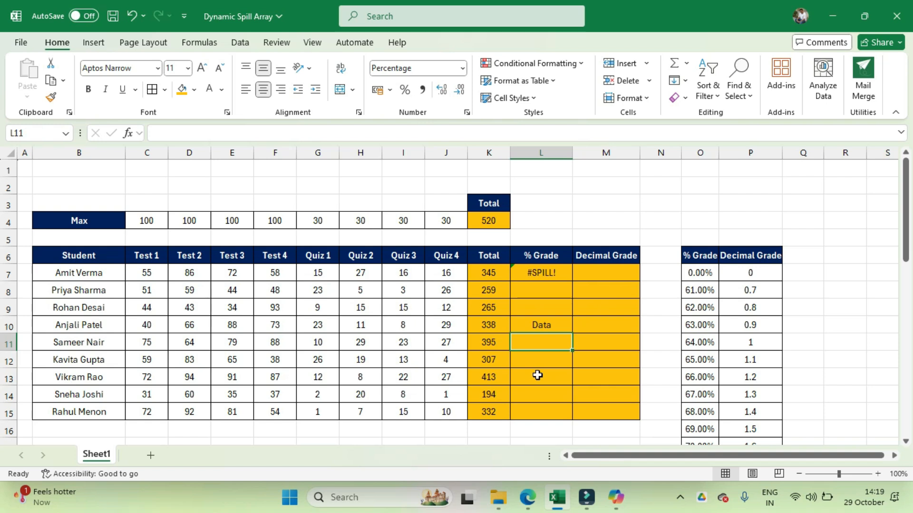
left_click(526, 323)
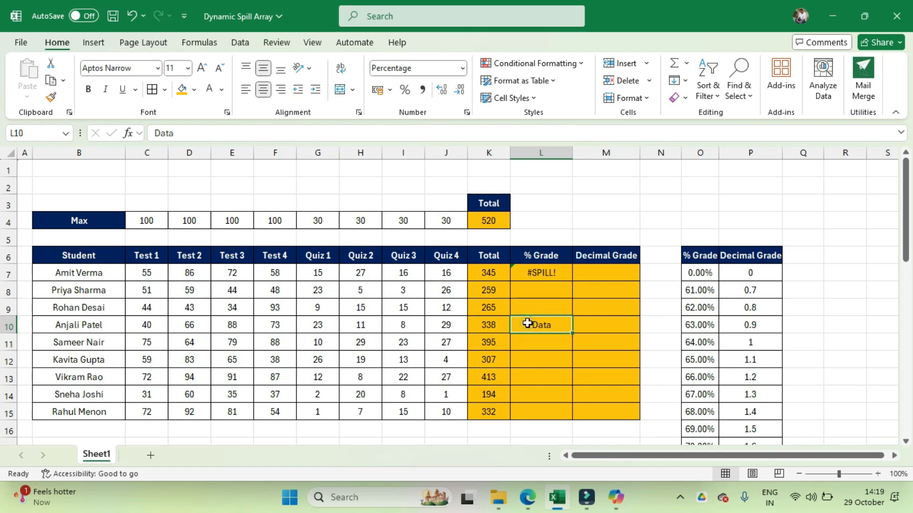
key("Delete")
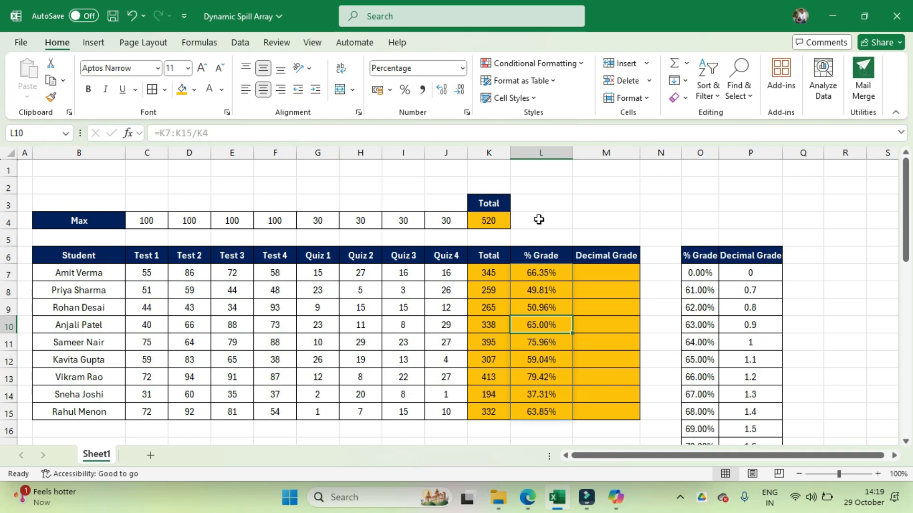
Examine the % Grade to Decimal Grade lookup table in columns O and P against the students' % Grade values
left_click(581, 273)
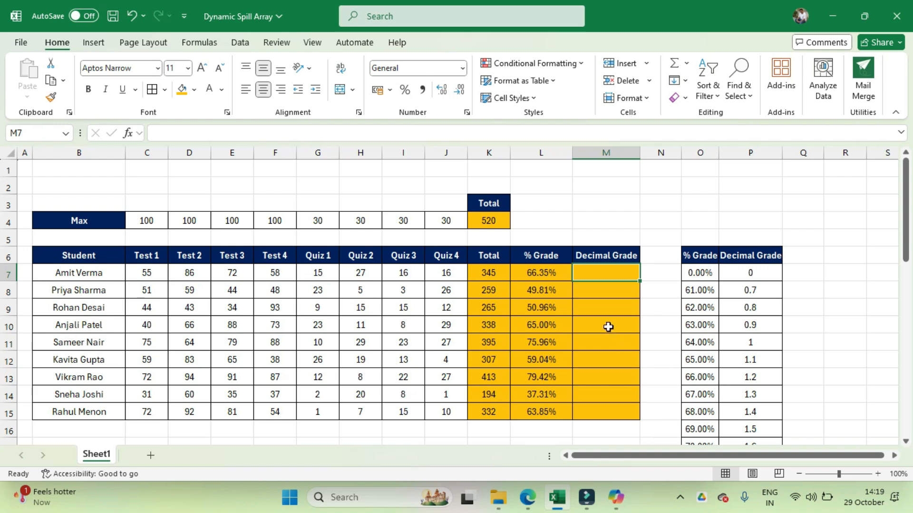
left_click(527, 274)
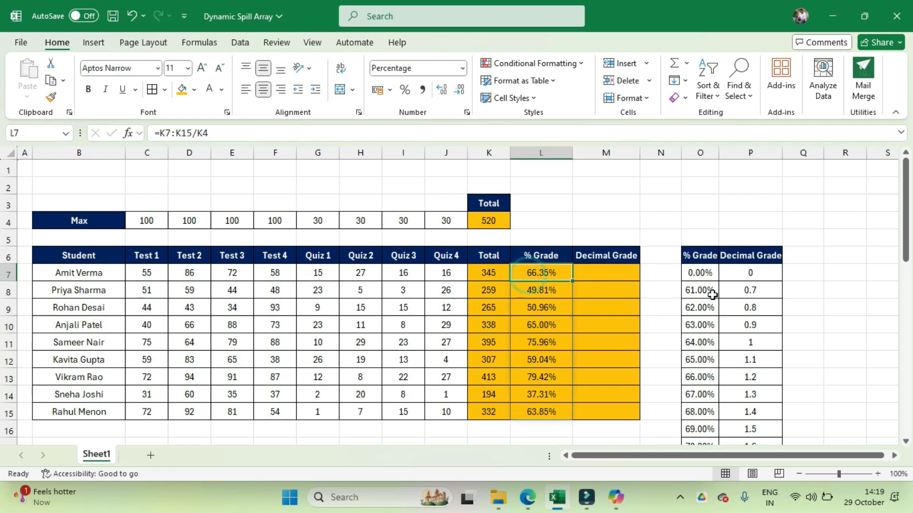
left_click(705, 271)
left_click_drag(706, 272, 696, 427)
scroll(703, 356, "up", 3)
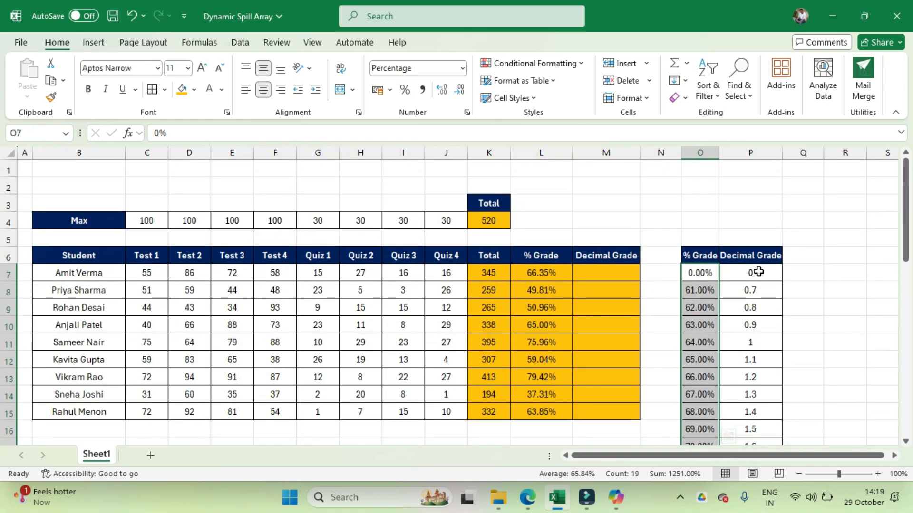
left_click(758, 268)
left_click_drag(758, 268, 754, 415)
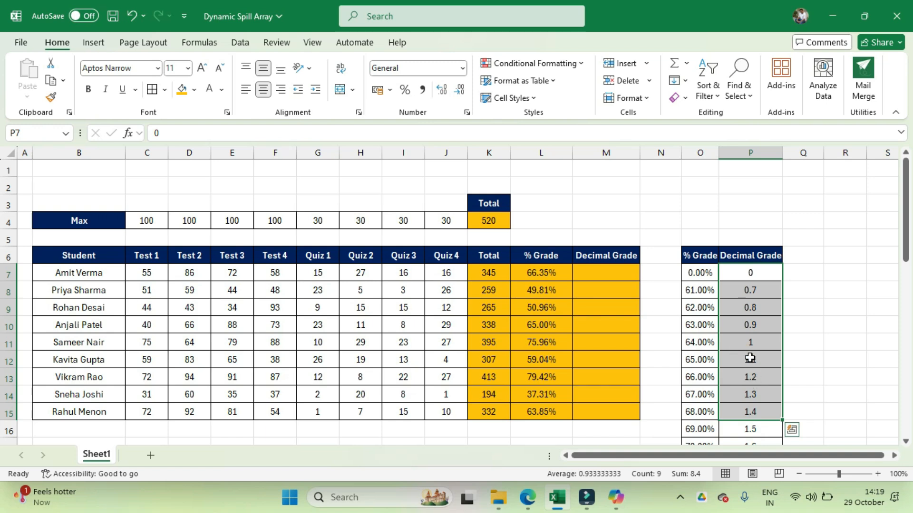
left_click(611, 281)
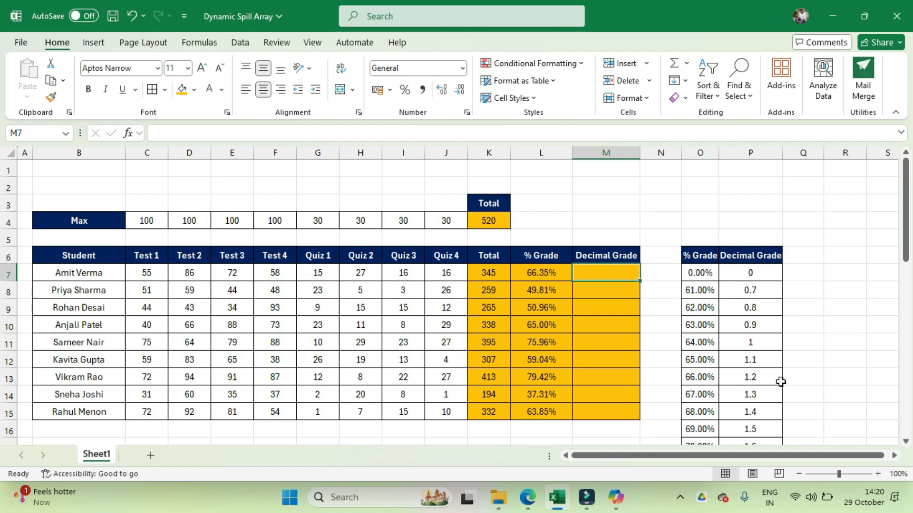
left_click(753, 377)
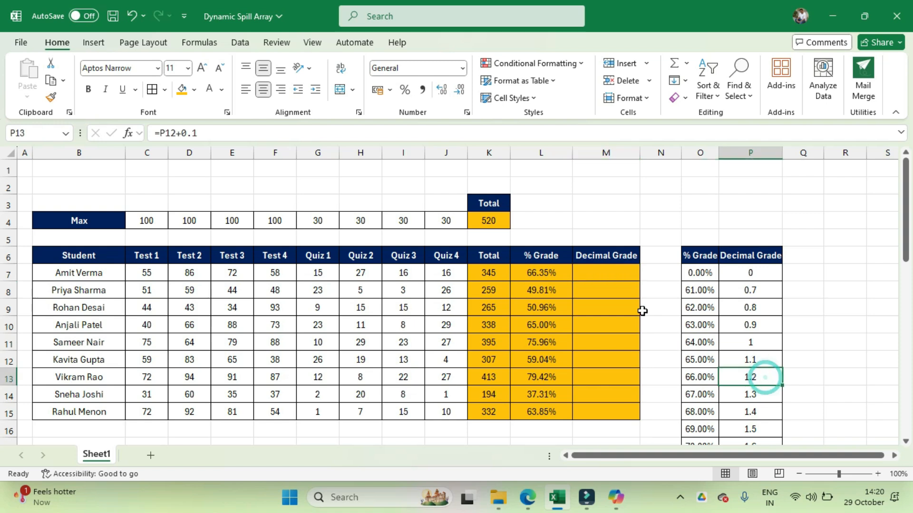
Start an XLOOKUP formula in Decimal Grade cell M7 with the spilled % Grade range L7# as the lookup value
left_click(614, 274)
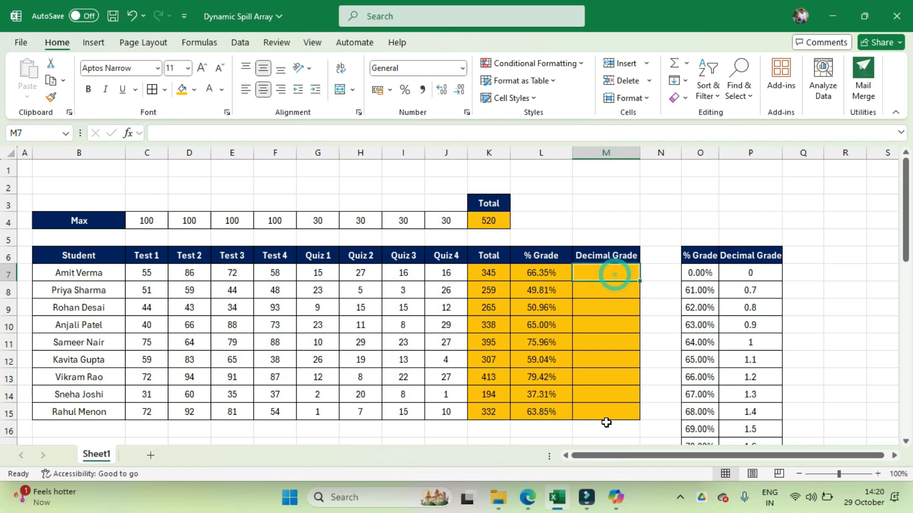
type("=")
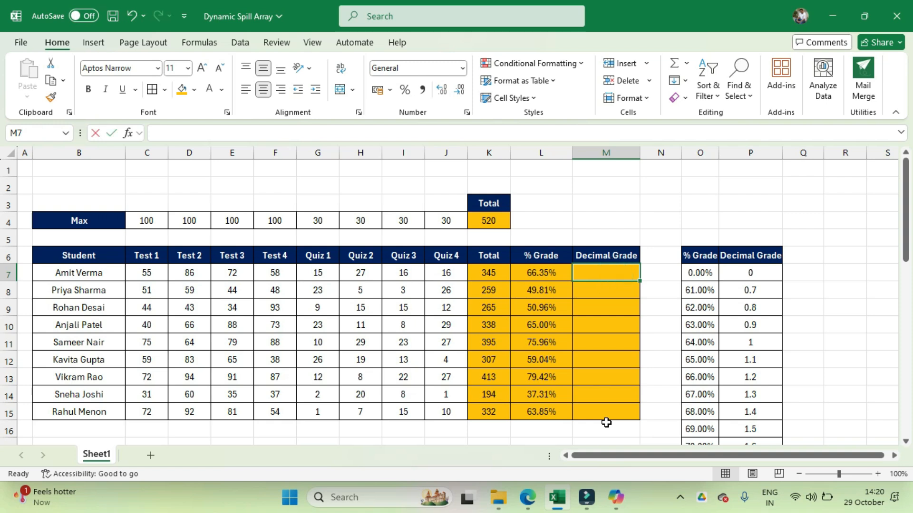
type("=x")
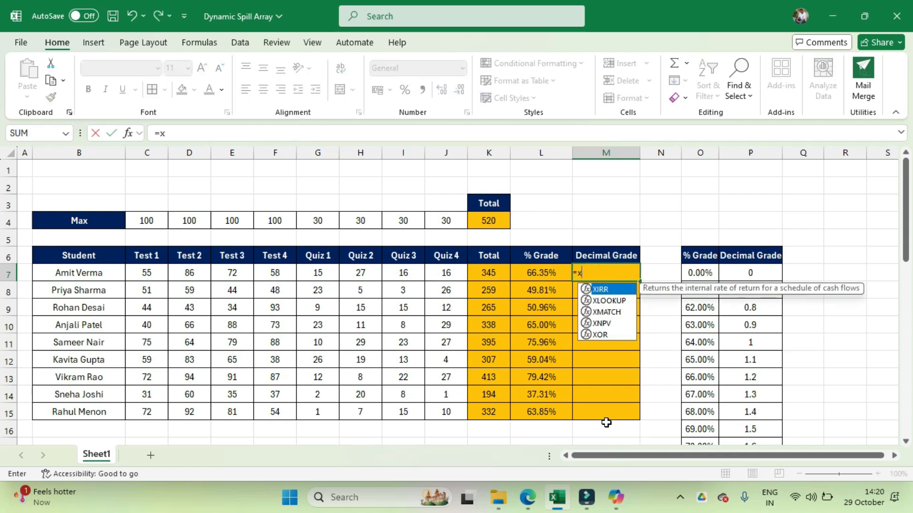
type("lookup")
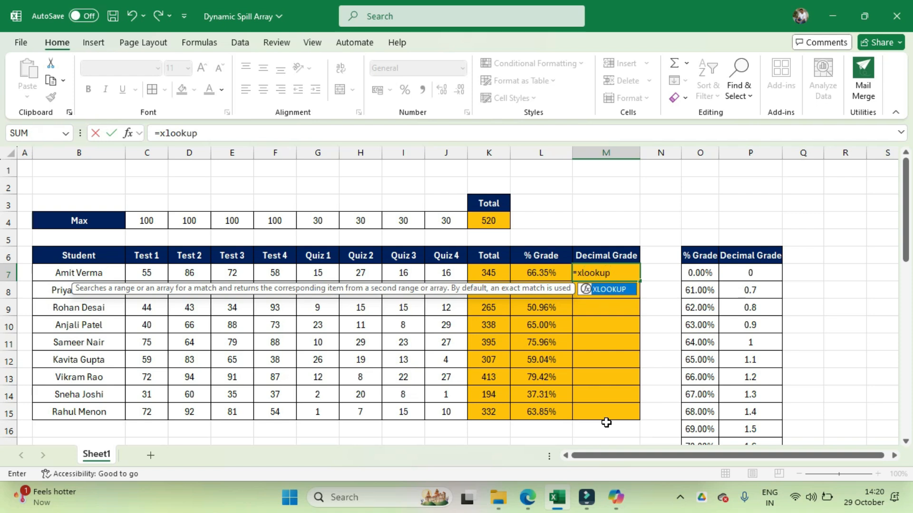
type("(")
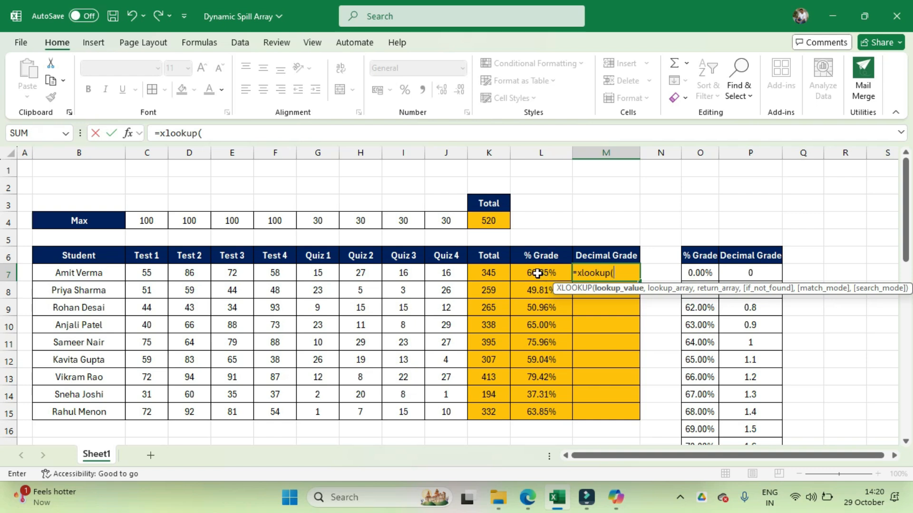
left_click_drag(538, 273, 539, 408)
type(",")
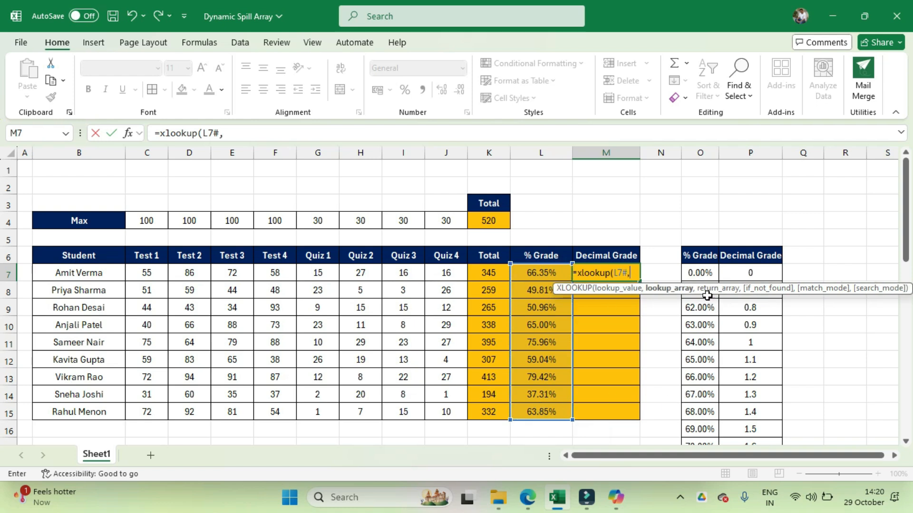
Give the XLOOKUP formula O7:O41 as the lookup array and P7:P41 as the return array
left_click_drag(705, 273, 706, 361)
type(",")
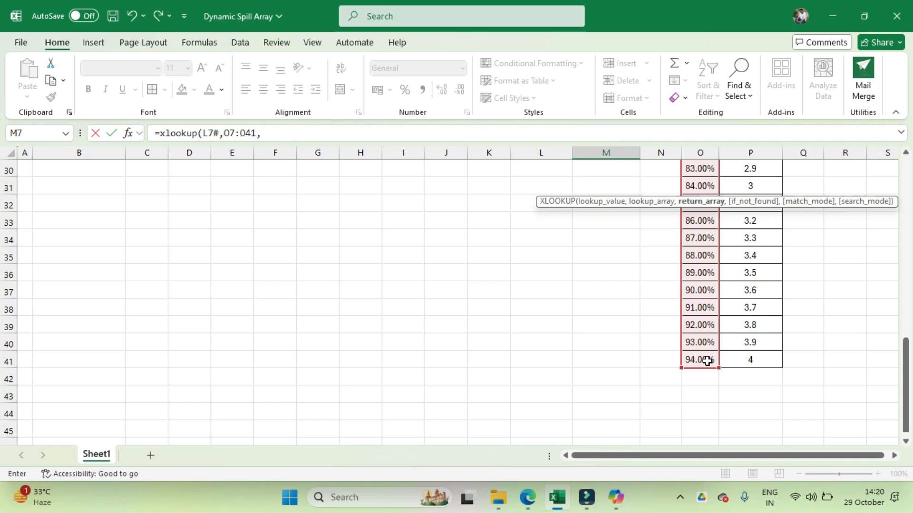
scroll(707, 361, "up", 10)
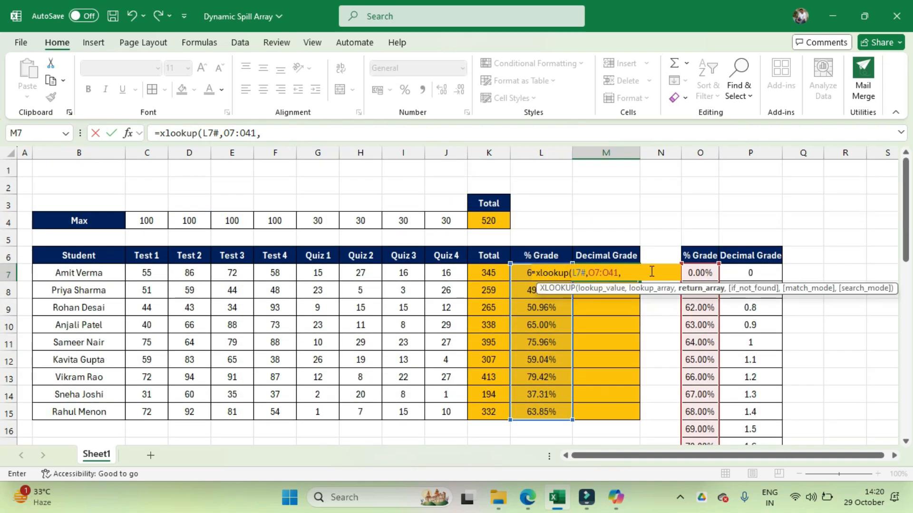
mouse_move(741, 270)
left_mouse_down()
mouse_move(749, 474)
mouse_move(747, 281)
left_mouse_up()
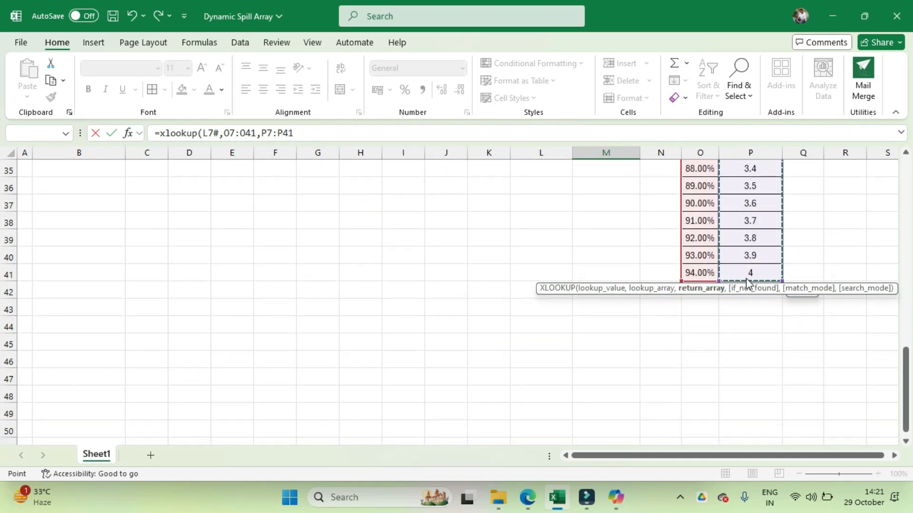
scroll(746, 278, "up", 11)
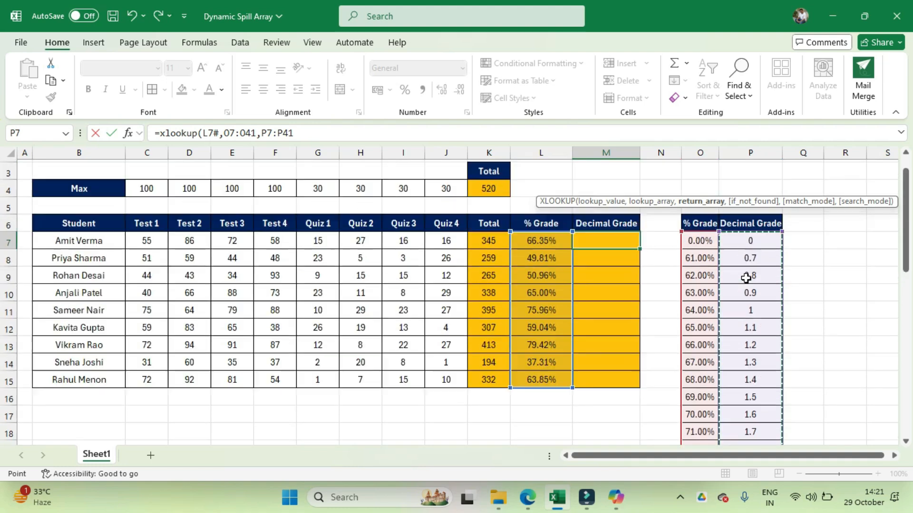
scroll(745, 279, "up", 1)
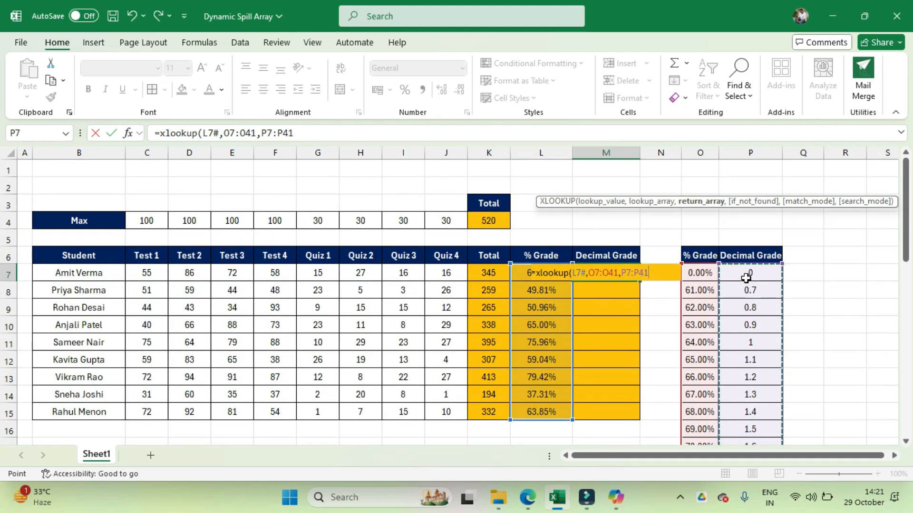
Leave the if_not_found argument empty, set the match mode to -1 (exact match or next smaller item), and complete the XLOOKUP formula
type(",")
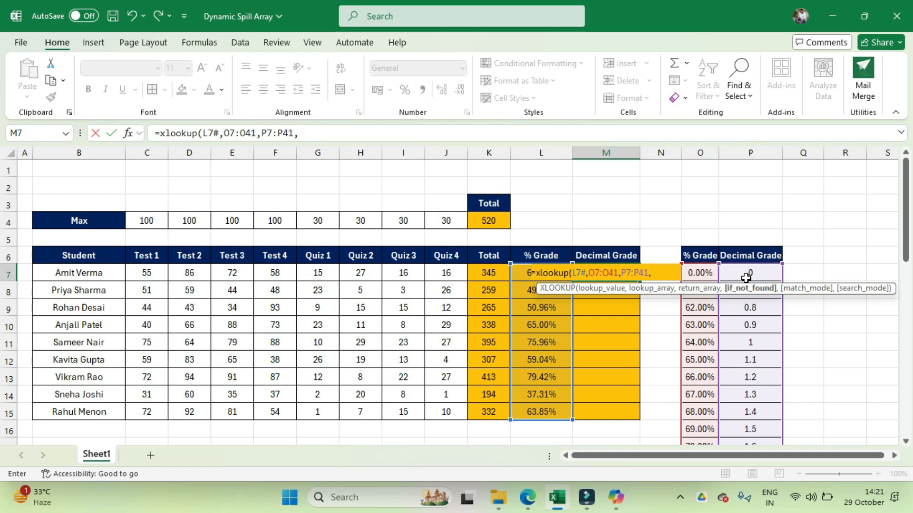
type(",")
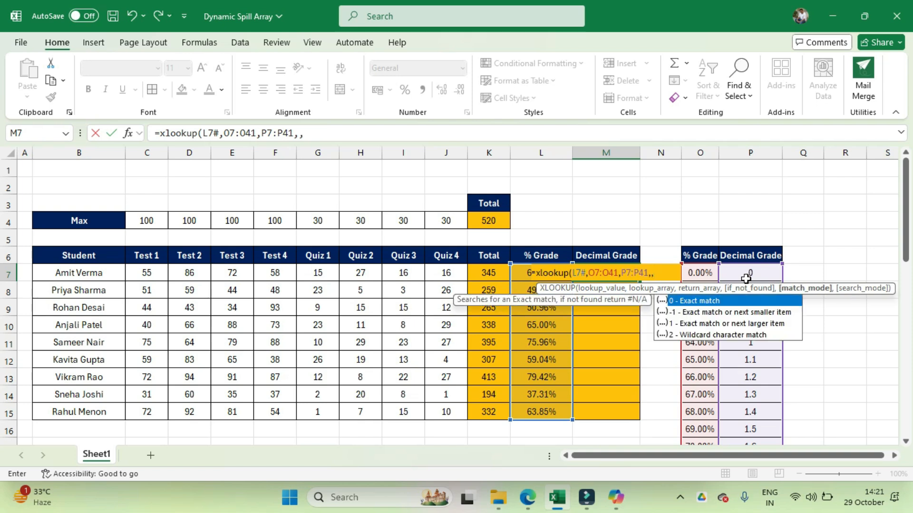
left_click(747, 316)
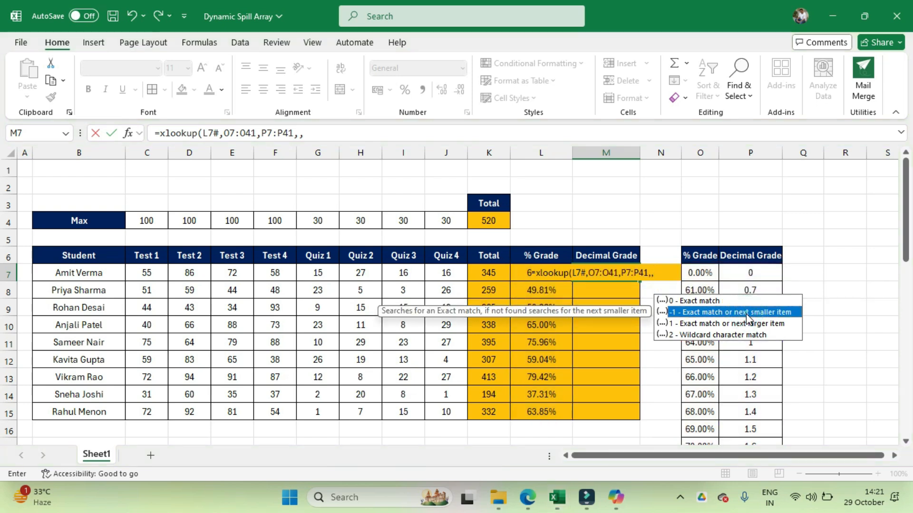
double_click(748, 316)
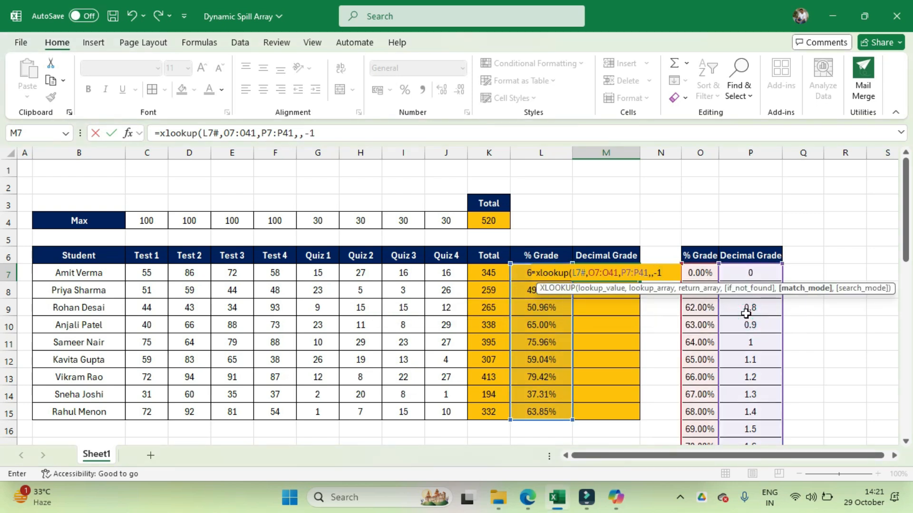
type(")")
key("Return")
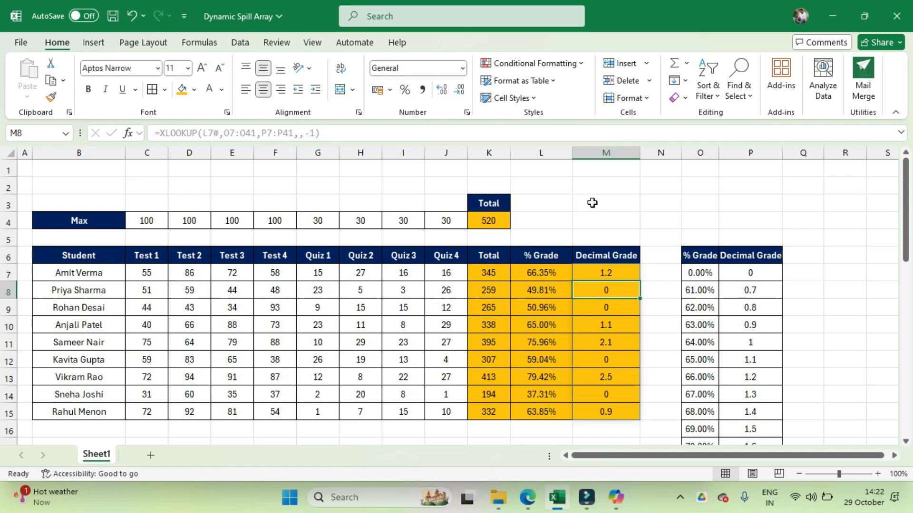
left_click(272, 237)
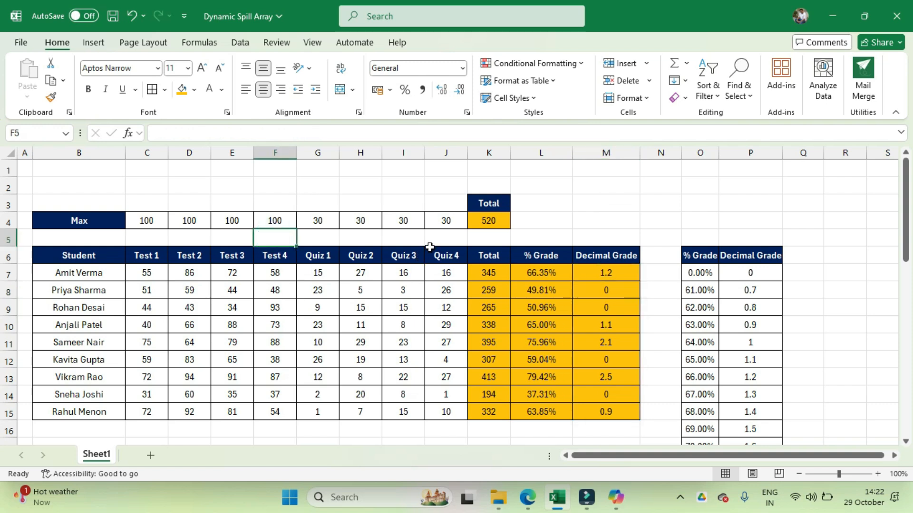